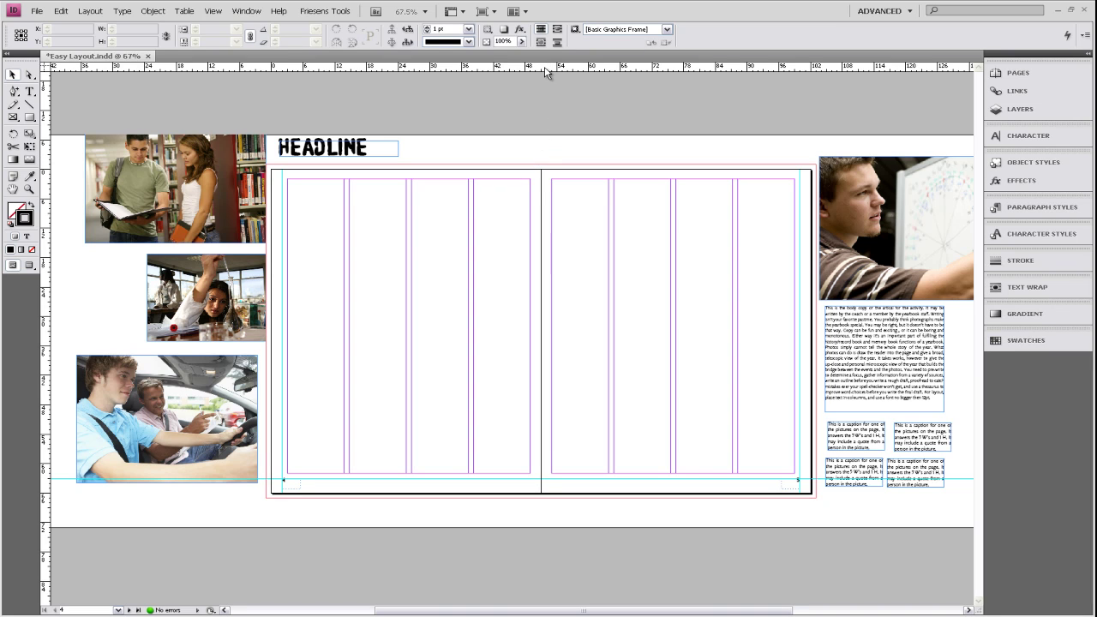
- Pull two horizontal guides down from the top ruler to the middle of the spread
left_click_drag(544, 76, 508, 347)
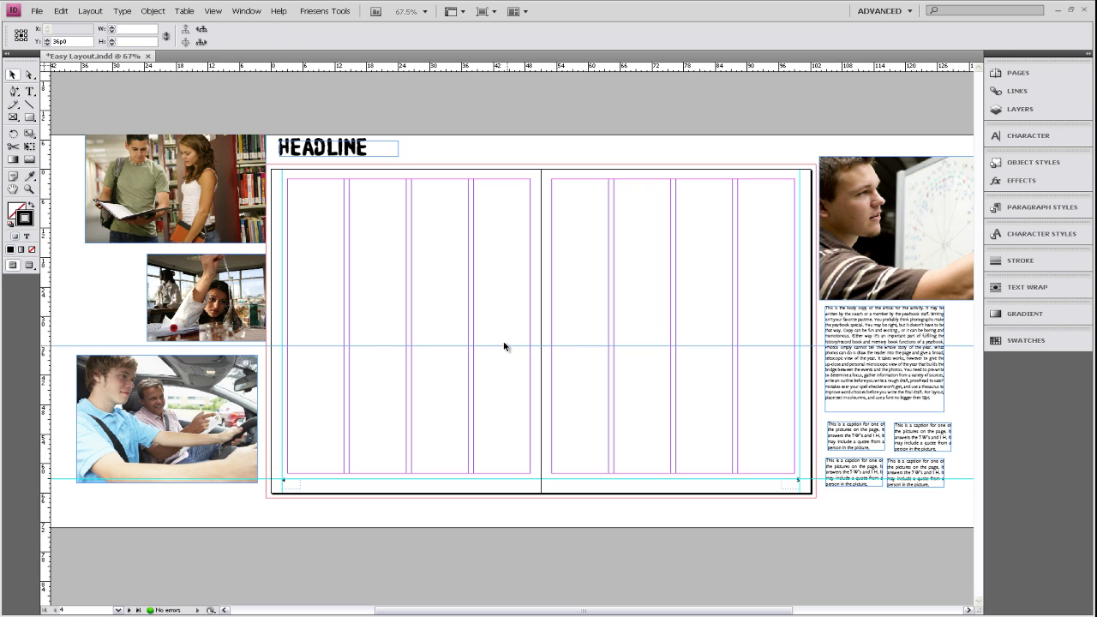
left_click(304, 306)
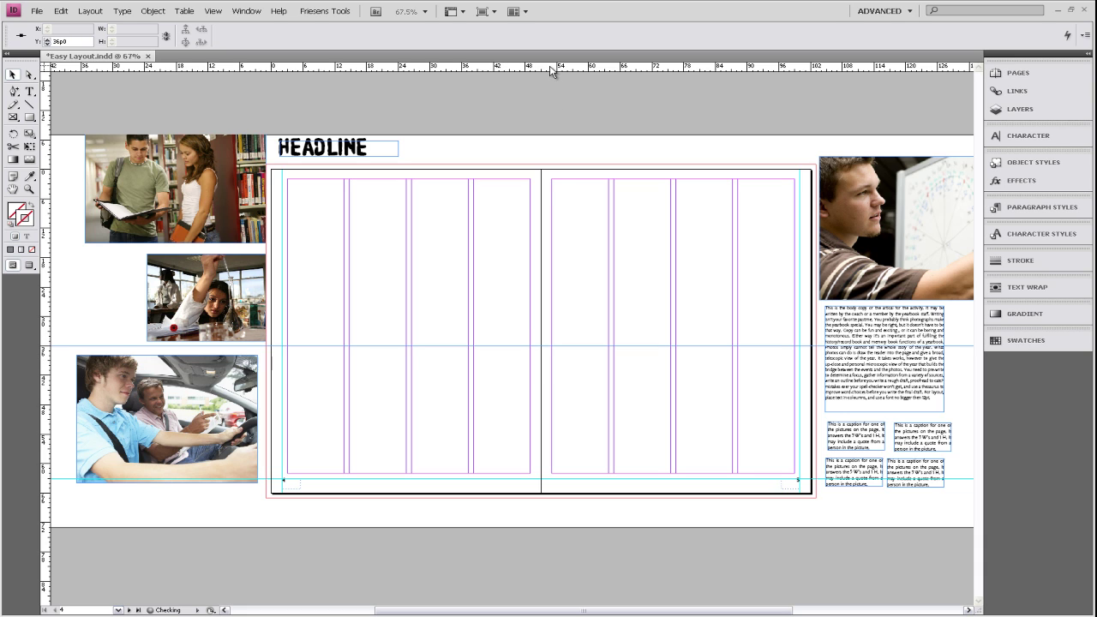
left_click_drag(550, 66, 509, 344)
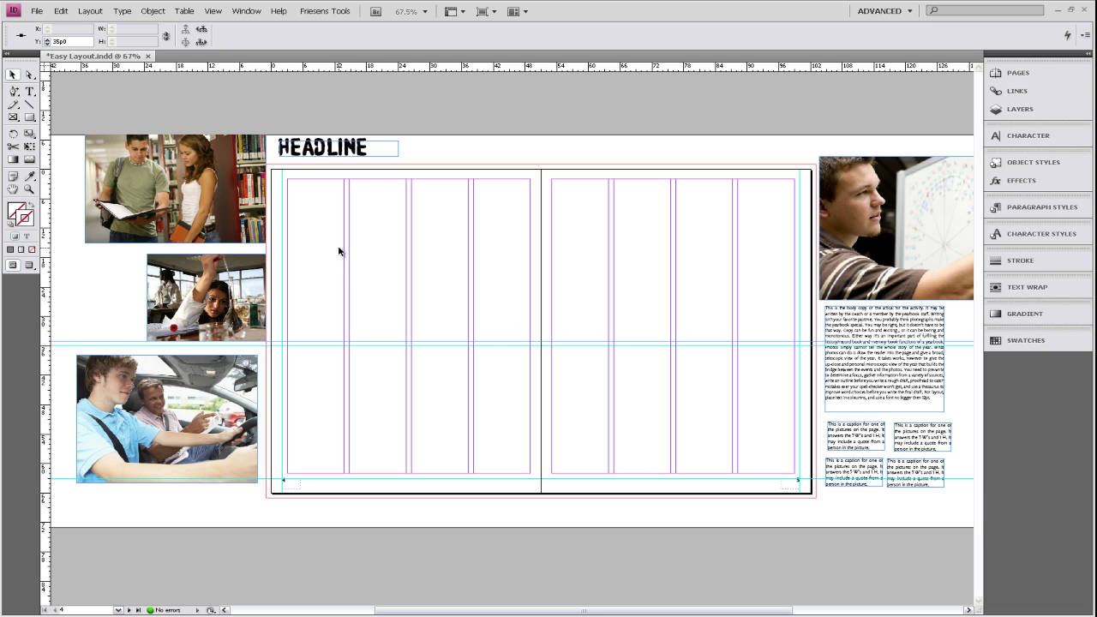
- Draw an ellipse frame from the top-left to the bottom-right margin corner across both pages
left_click(30, 118)
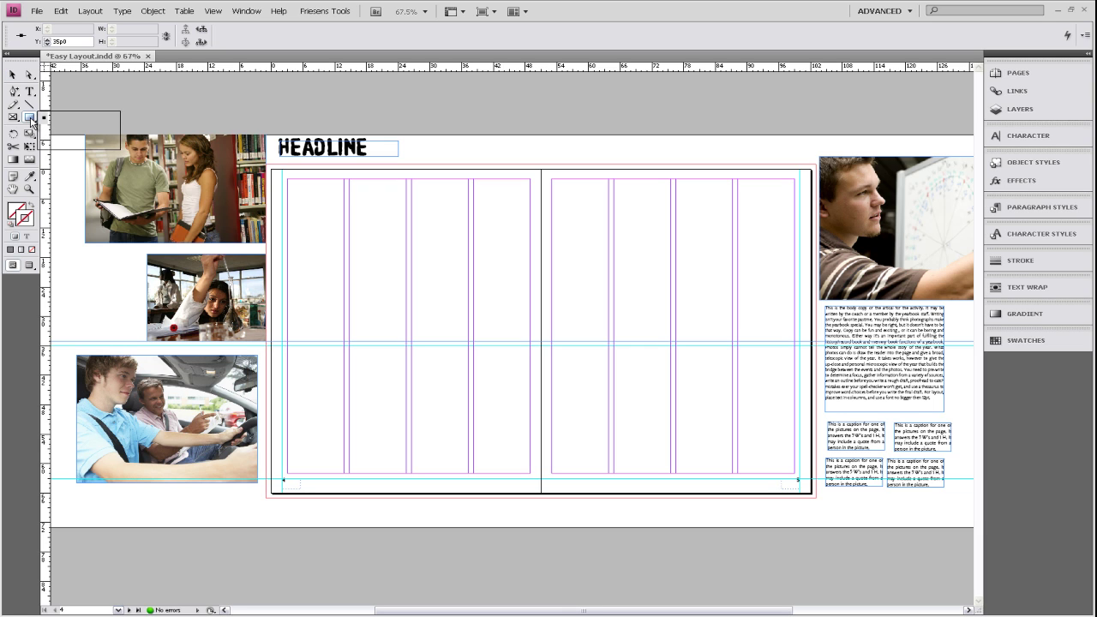
left_click(31, 120)
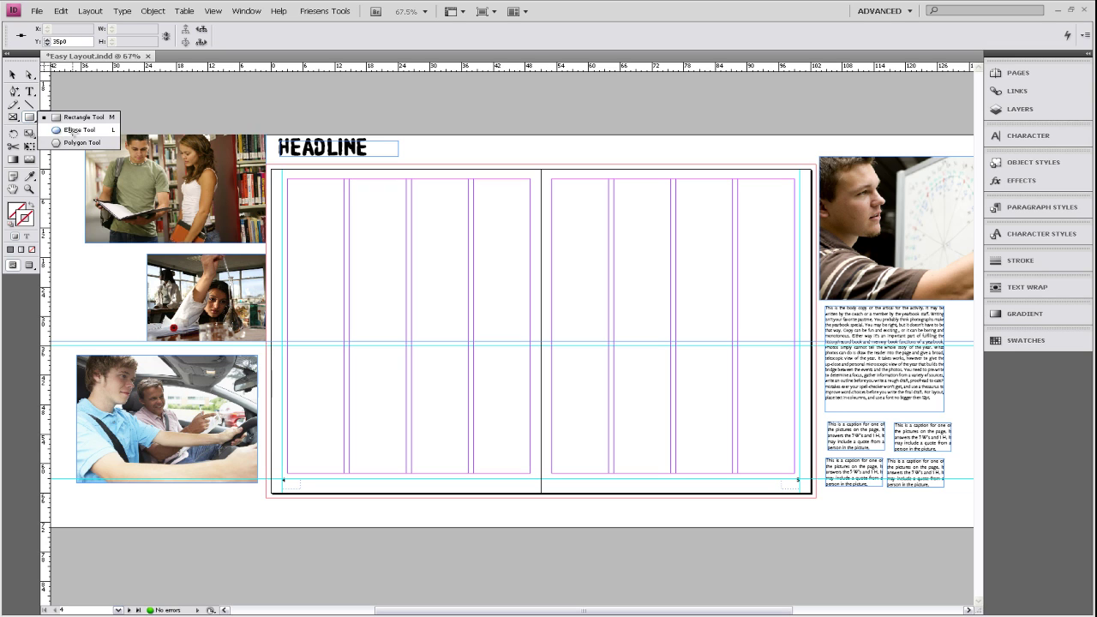
left_click(74, 132)
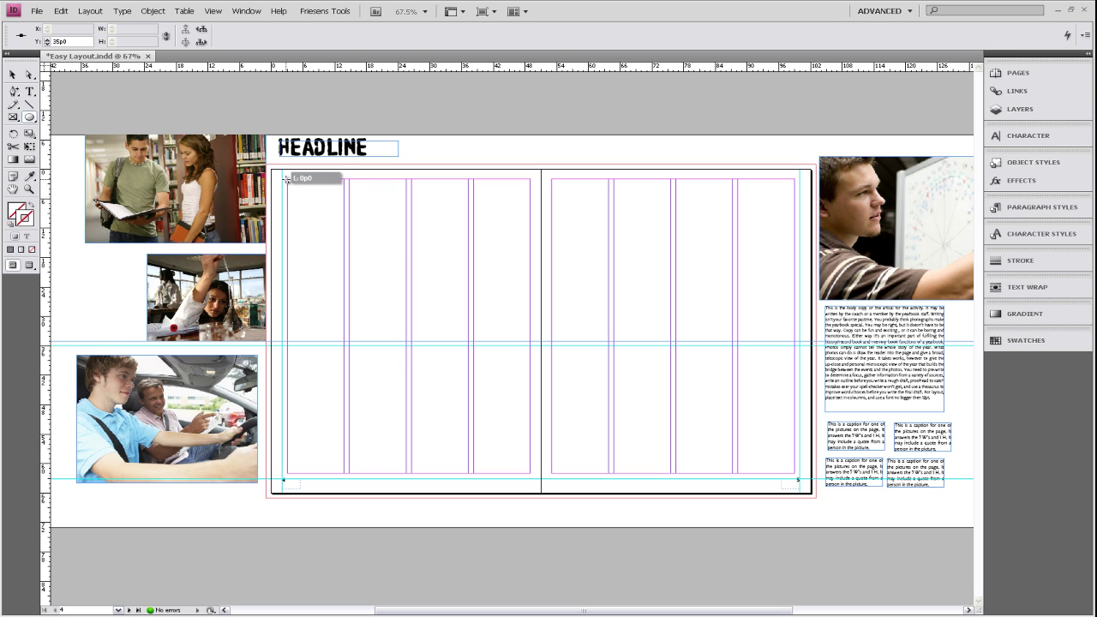
left_click_drag(287, 178, 794, 467)
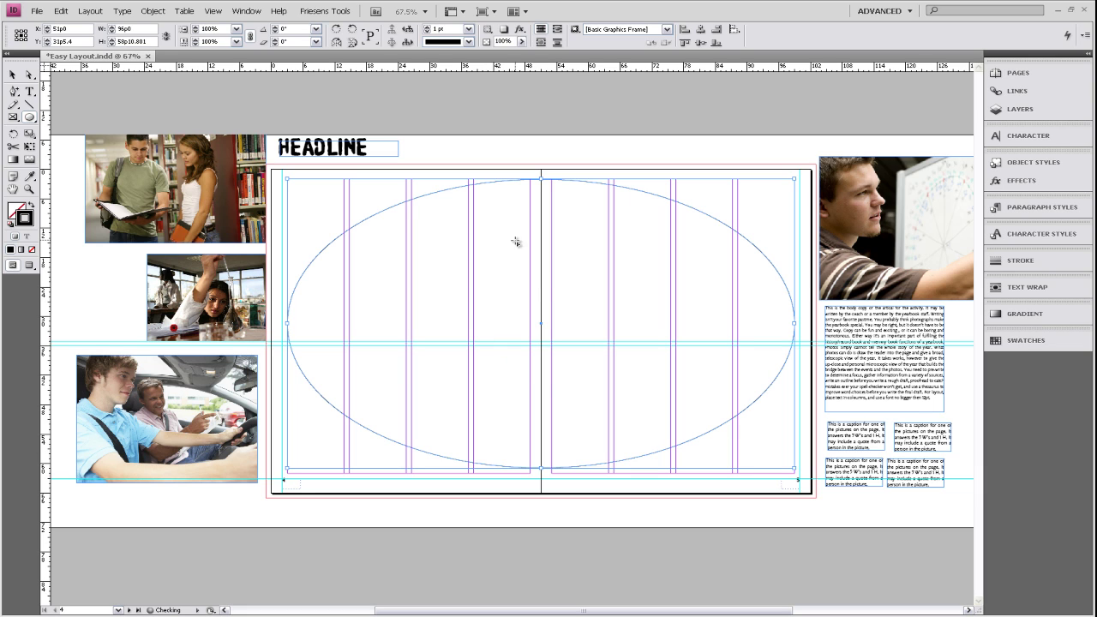
- Move the whiteboard photo across the gutter and resize its frame to 49p0 by 33p0
left_click(13, 76)
left_click(866, 238)
left_click_drag(866, 238, 477, 248)
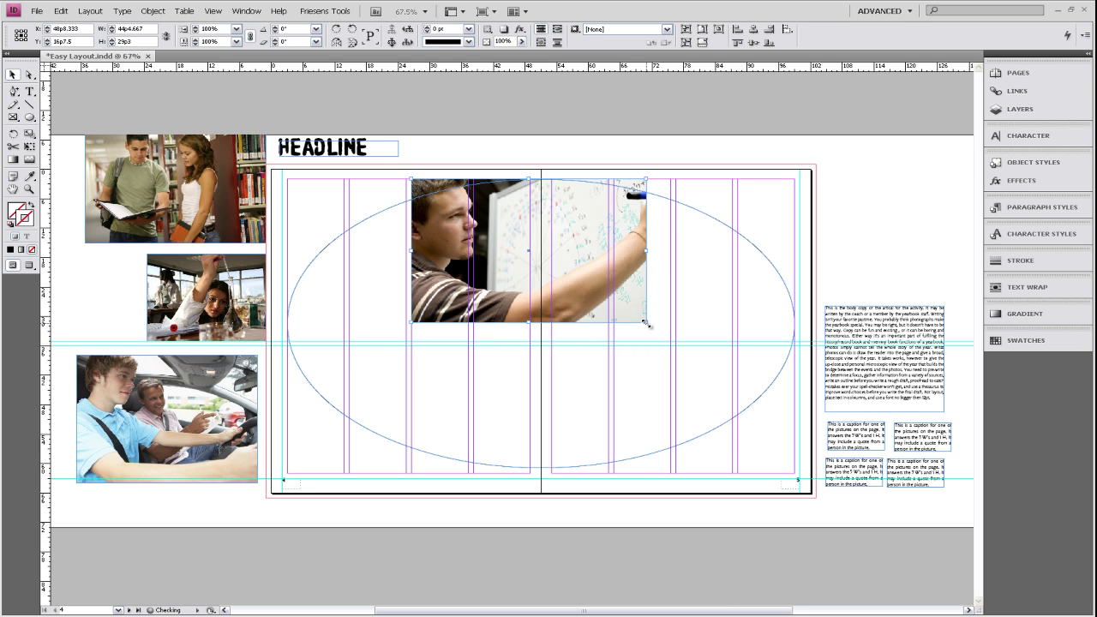
left_click_drag(646, 323, 671, 342)
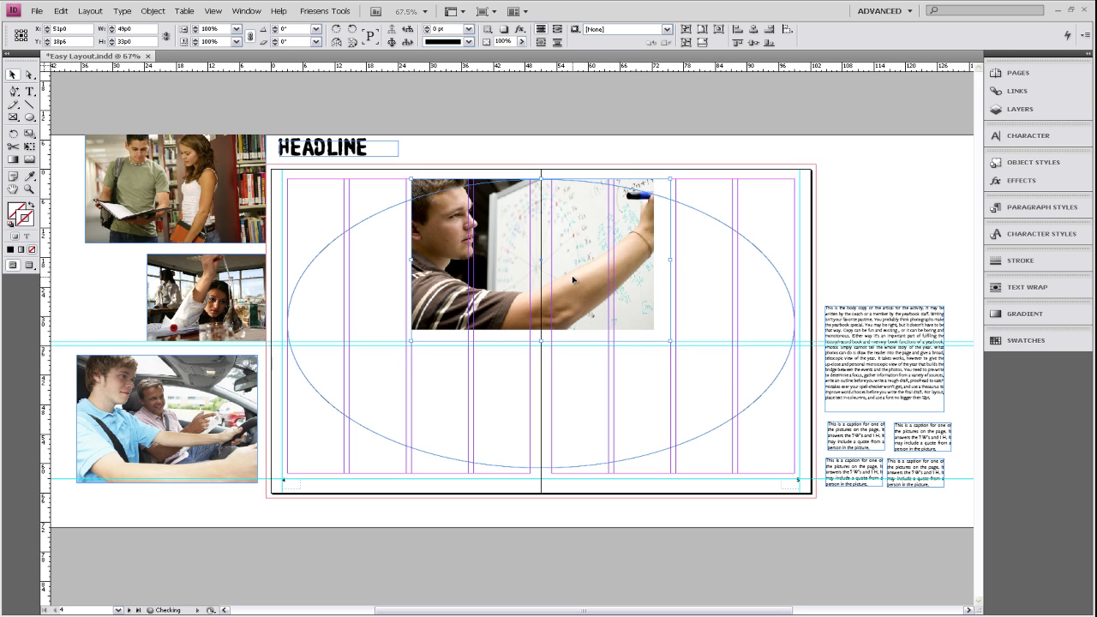
- Enlarge the whiteboard image inside its frame so it fills the 49p0 by 33p0 frame
left_click(29, 75)
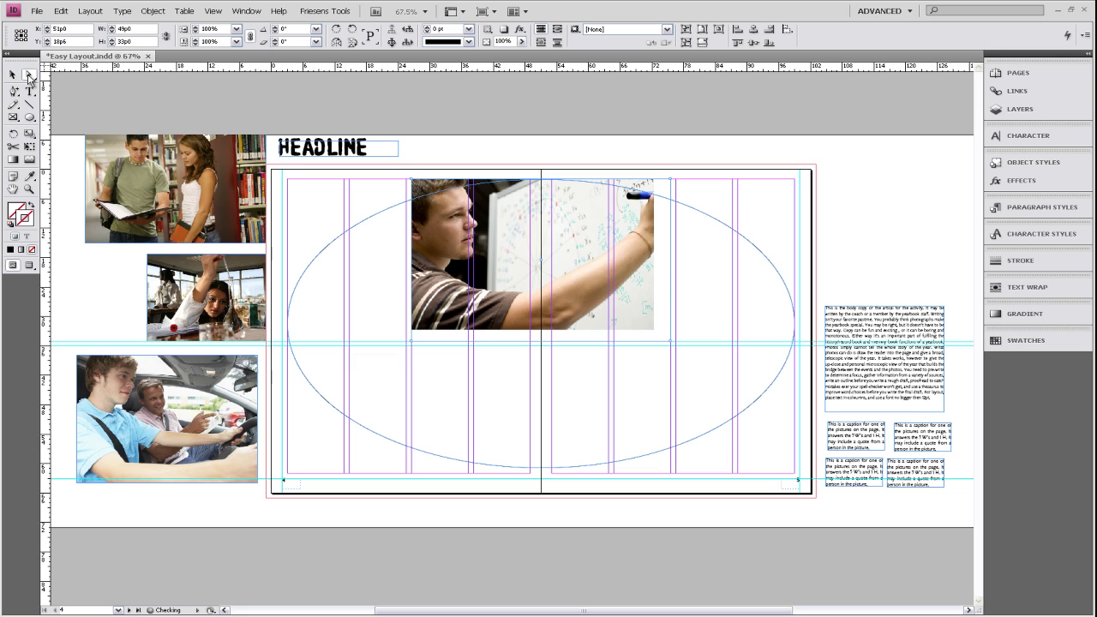
left_click(557, 266)
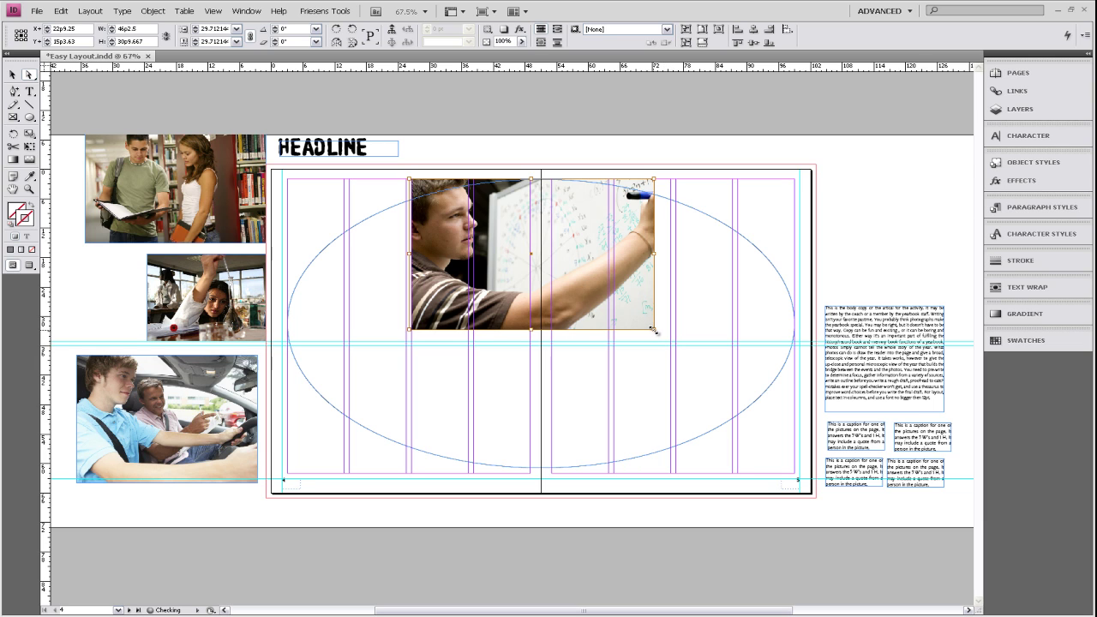
left_click_drag(654, 329, 675, 342)
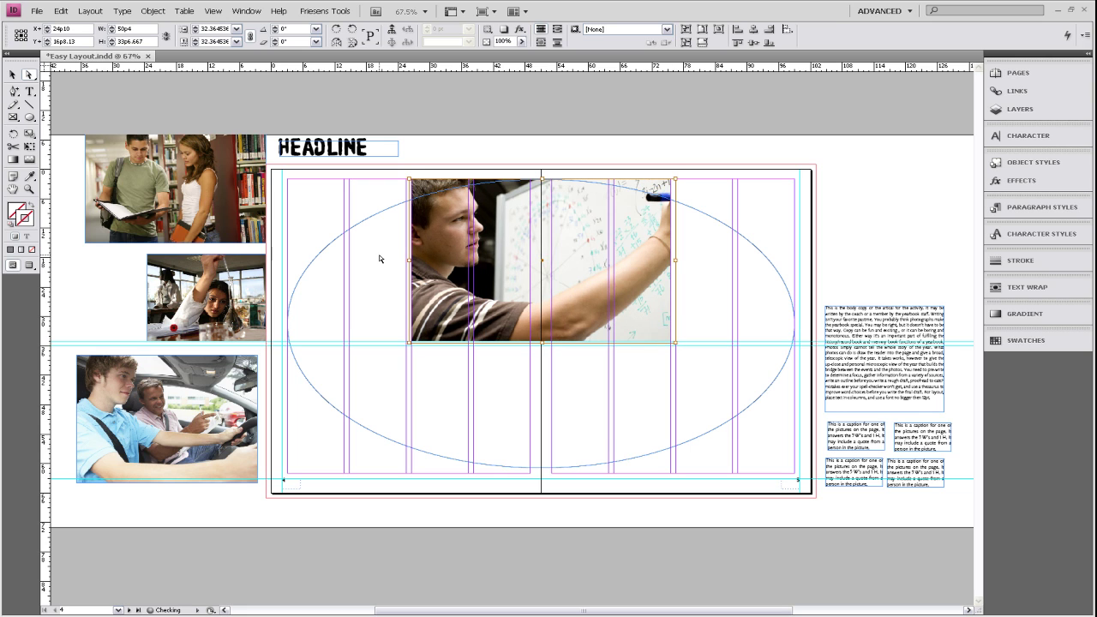
left_click(12, 76)
left_click(355, 206)
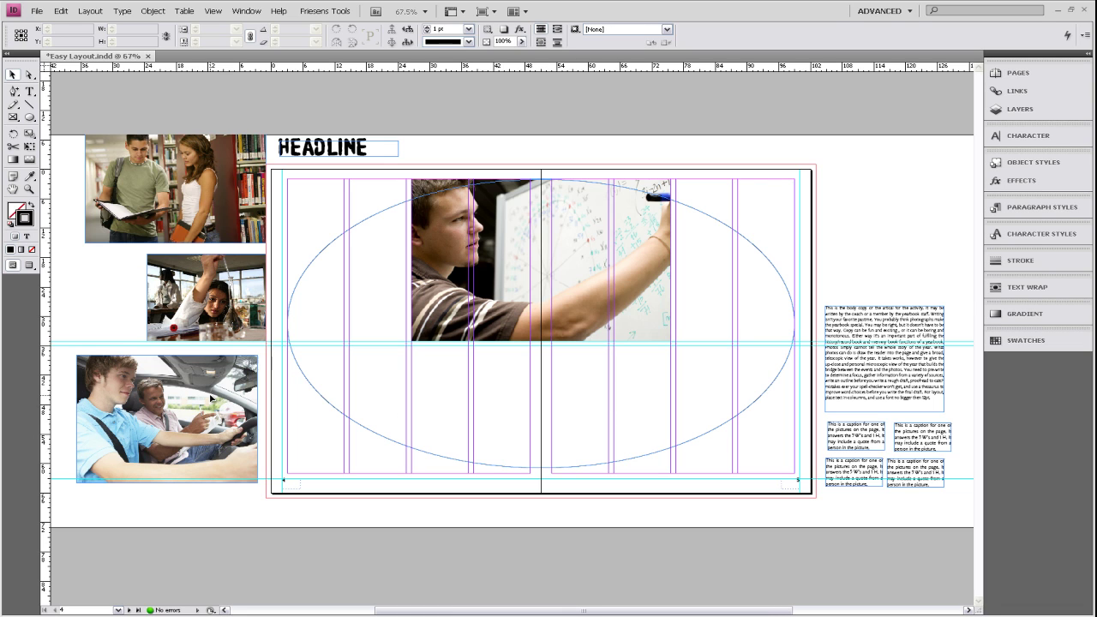
- Place the car photo below the whiteboard, the library photo on the right page, and the chemistry photo on the left
left_click_drag(223, 398, 483, 389)
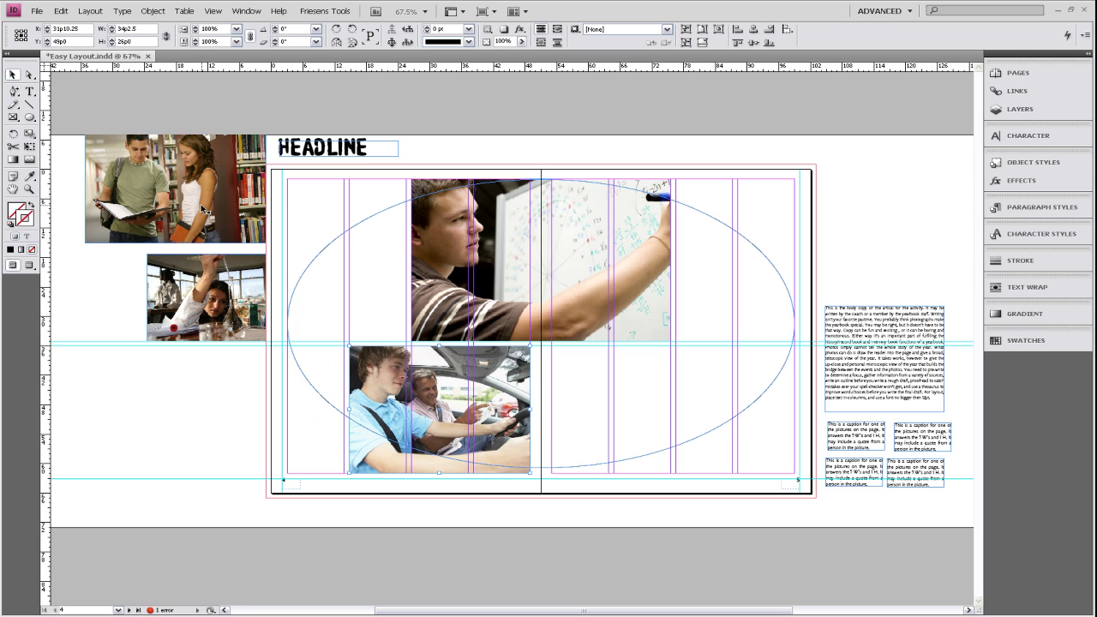
left_click(221, 227)
left_click_drag(196, 206, 337, 303)
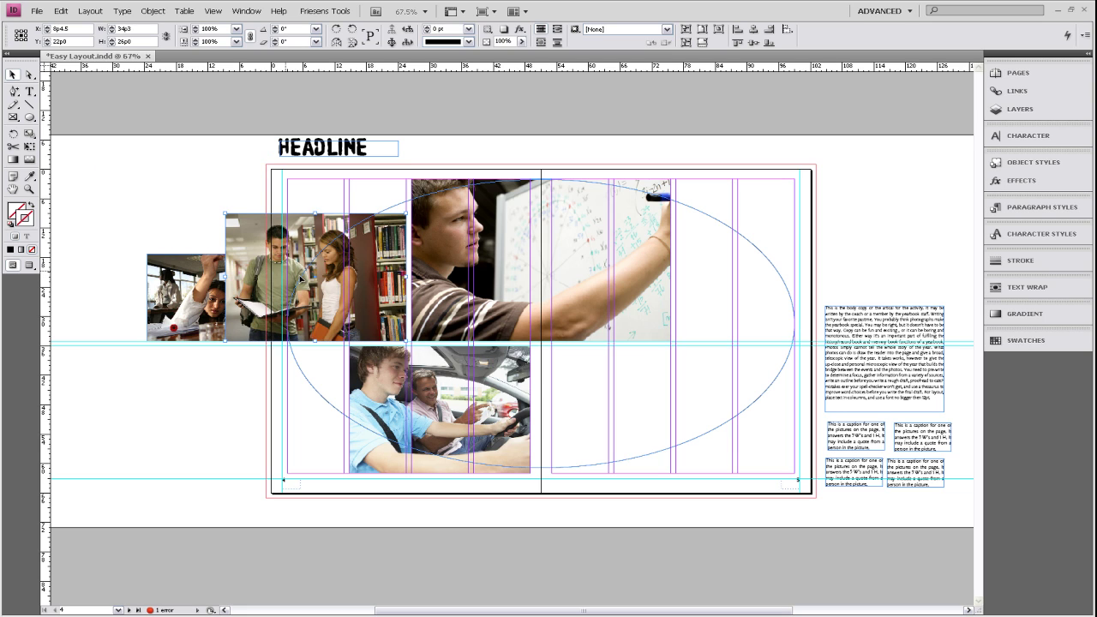
left_click_drag(367, 322, 655, 417)
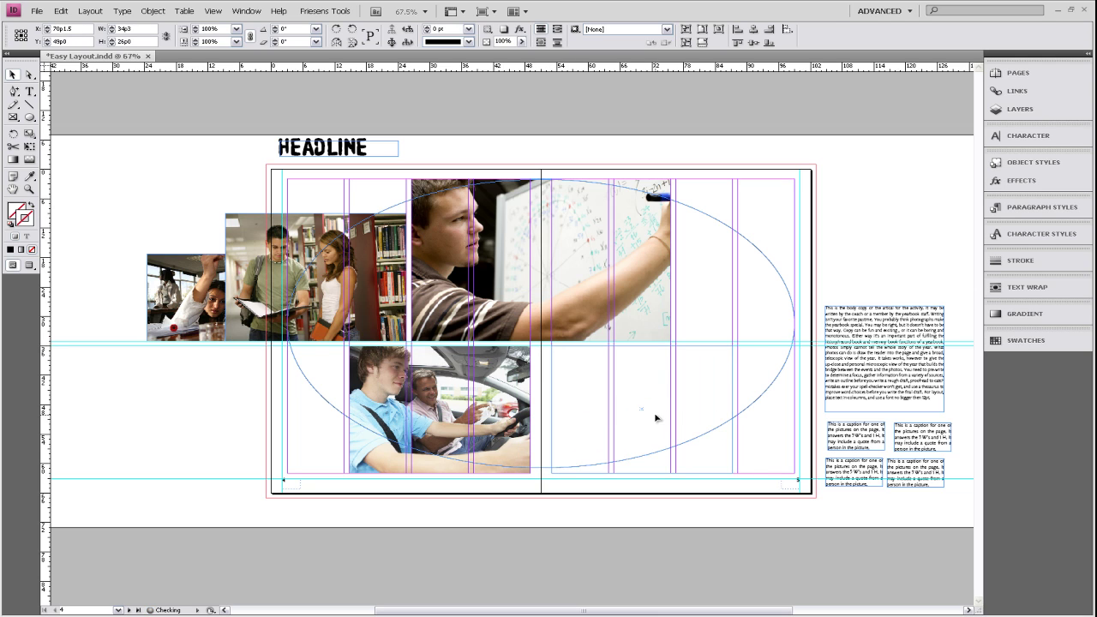
key("ctrl+alt+v")
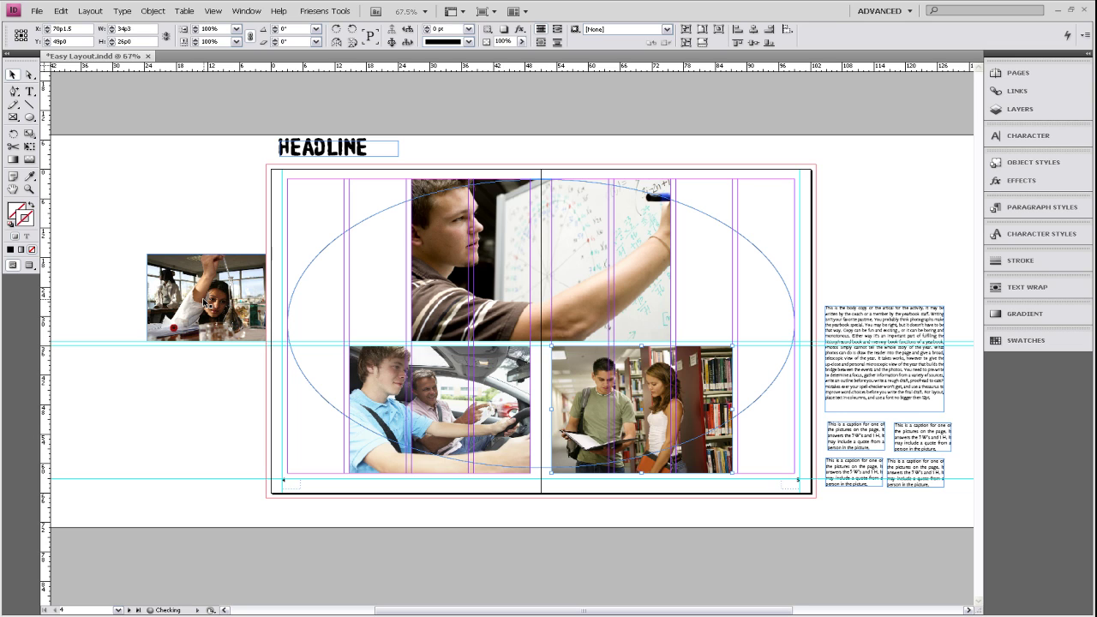
left_click_drag(267, 299, 344, 303)
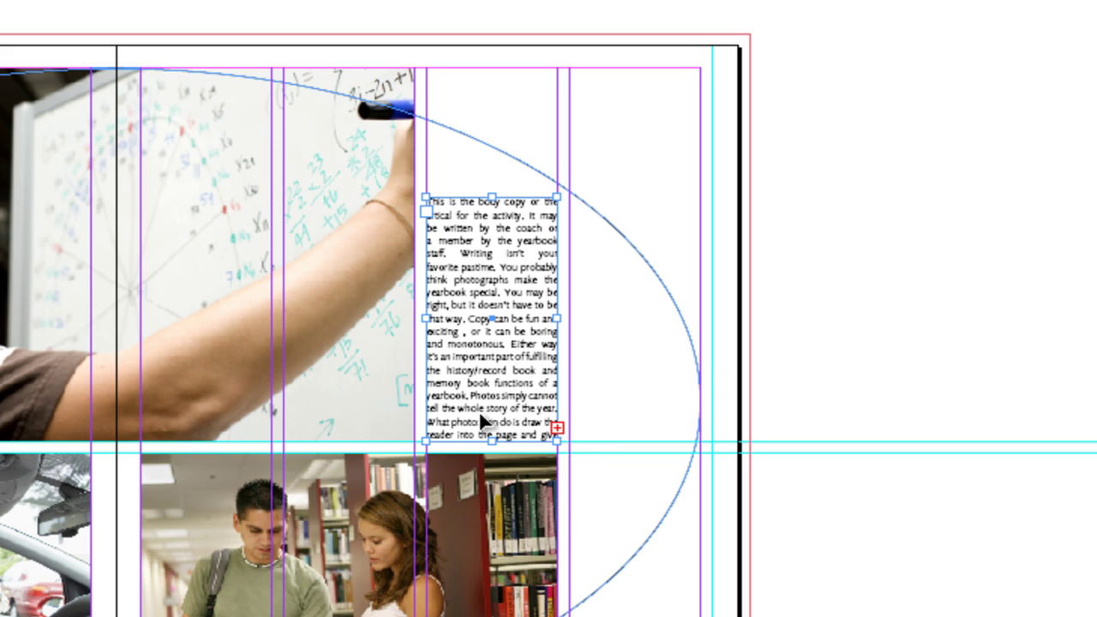
- Load the body copy's overflow text from its red out-port
left_click(557, 427)
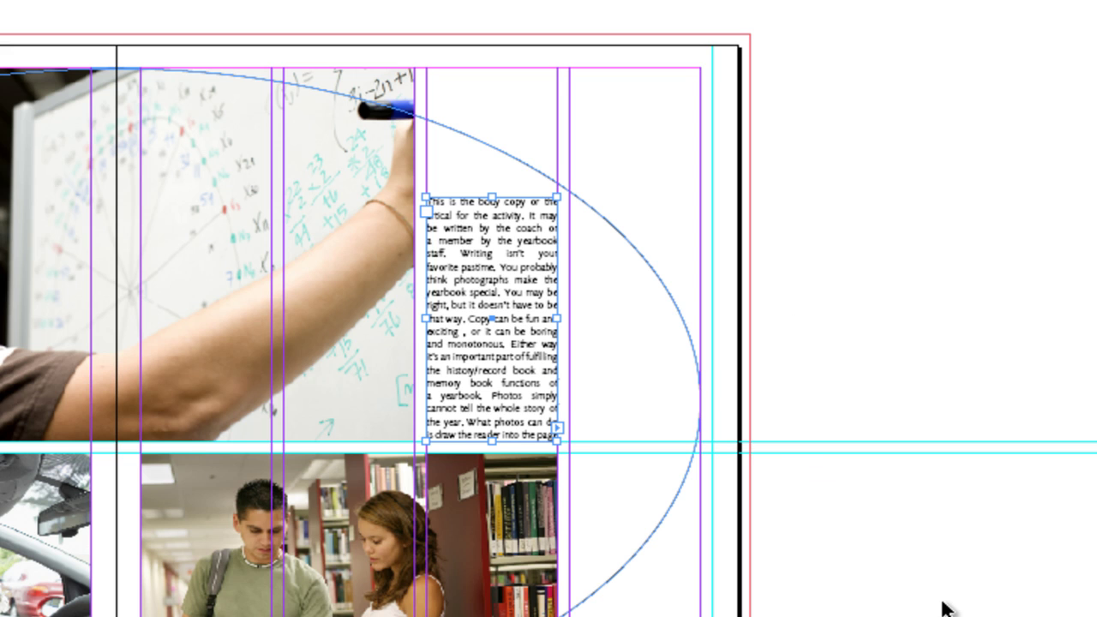
- Place the overflow in a linked frame beside the first body column, shortened to match its height
key("ctrl+shift+z")
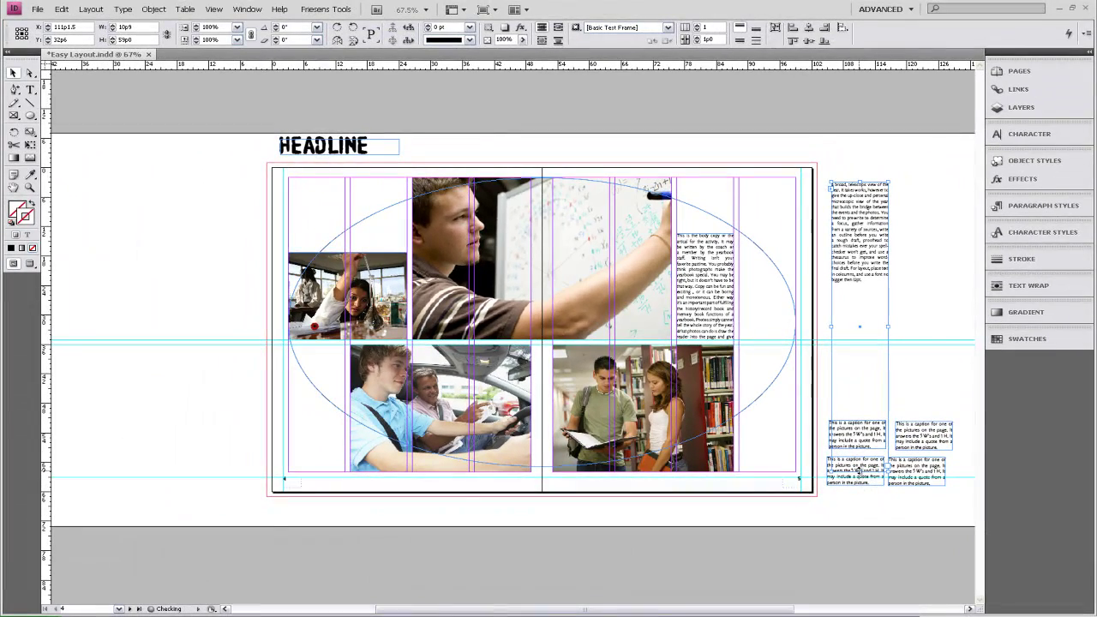
left_click_drag(859, 436, 769, 316)
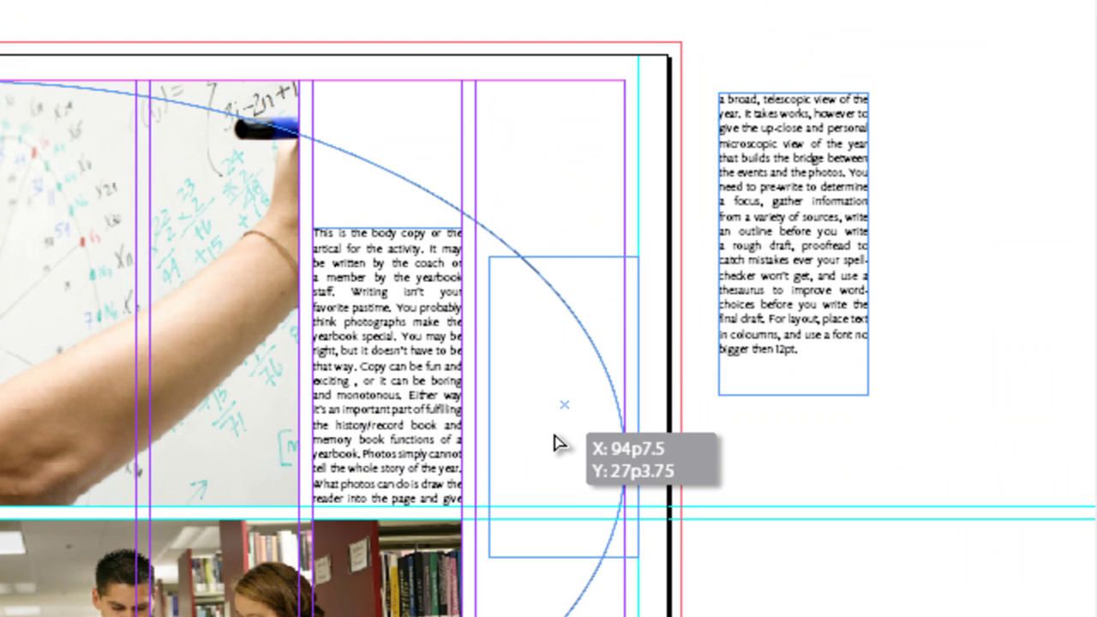
left_click_drag(554, 435, 547, 416)
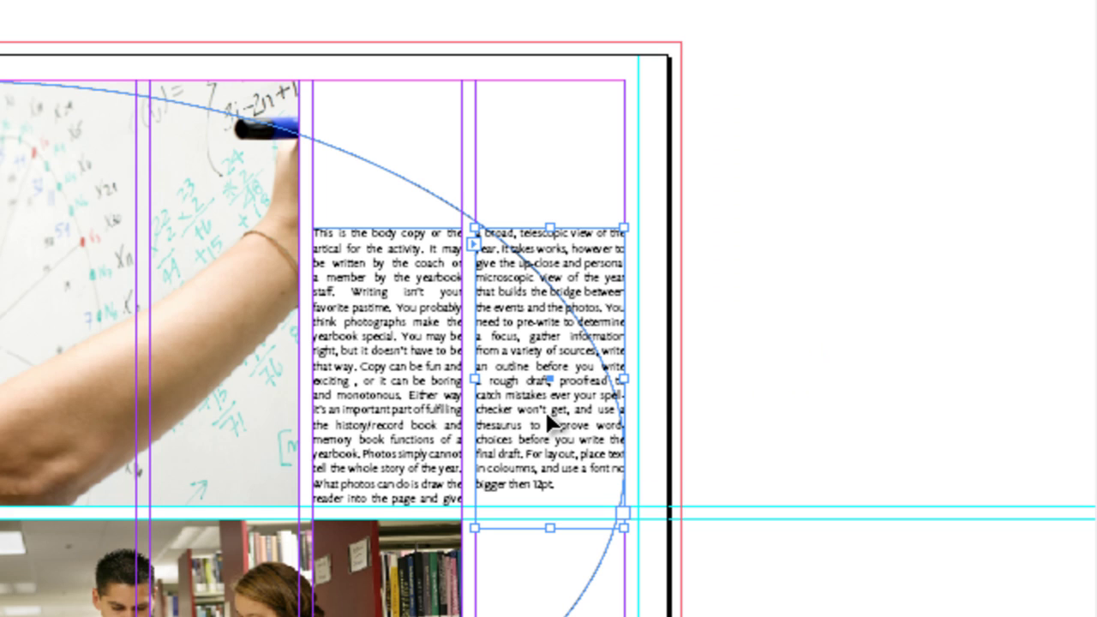
left_click_drag(559, 529, 545, 504)
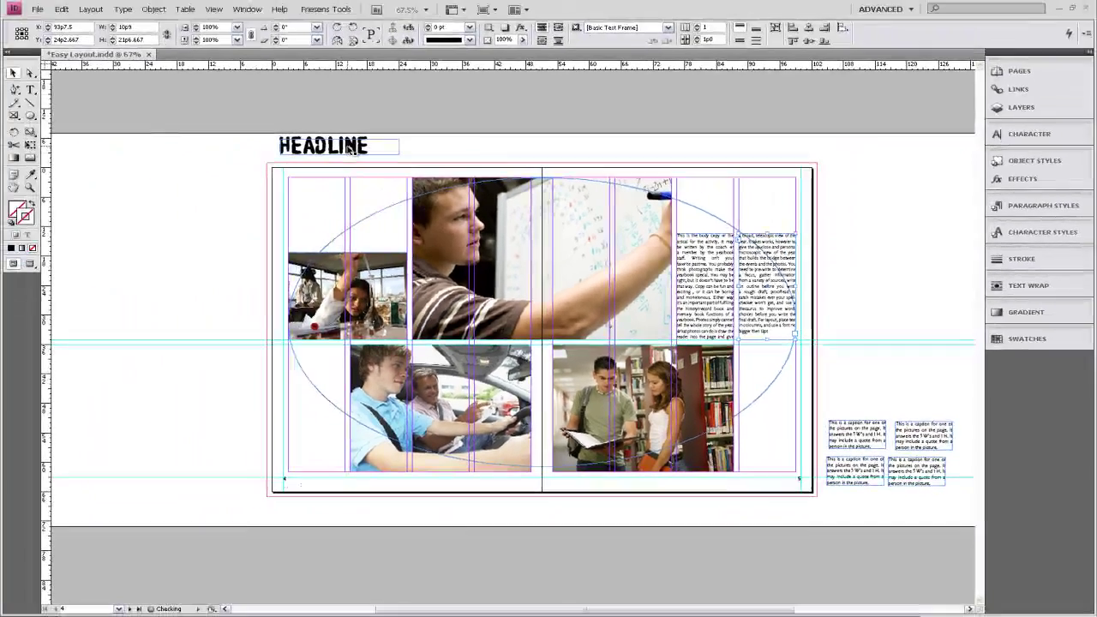
- Position the HEADLINE frame on the right page directly above the two body columns
left_click_drag(613, 186, 745, 223)
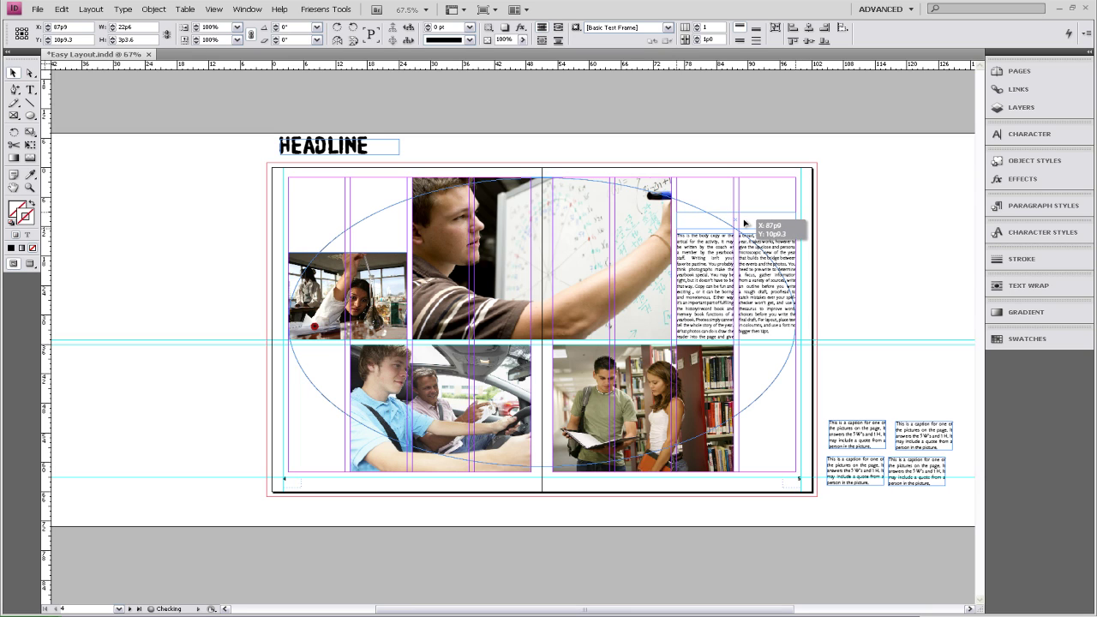
left_click_drag(744, 222, 744, 223)
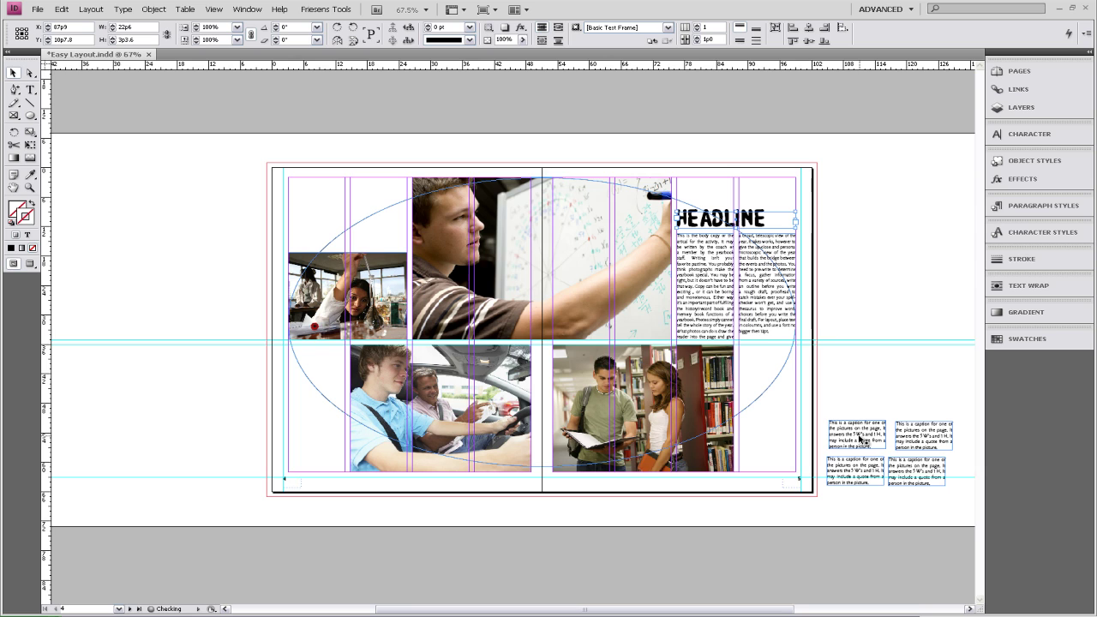
- Bring two captions onto the left page, aligning one above and one just below the science photo
left_click_drag(855, 436, 855, 435)
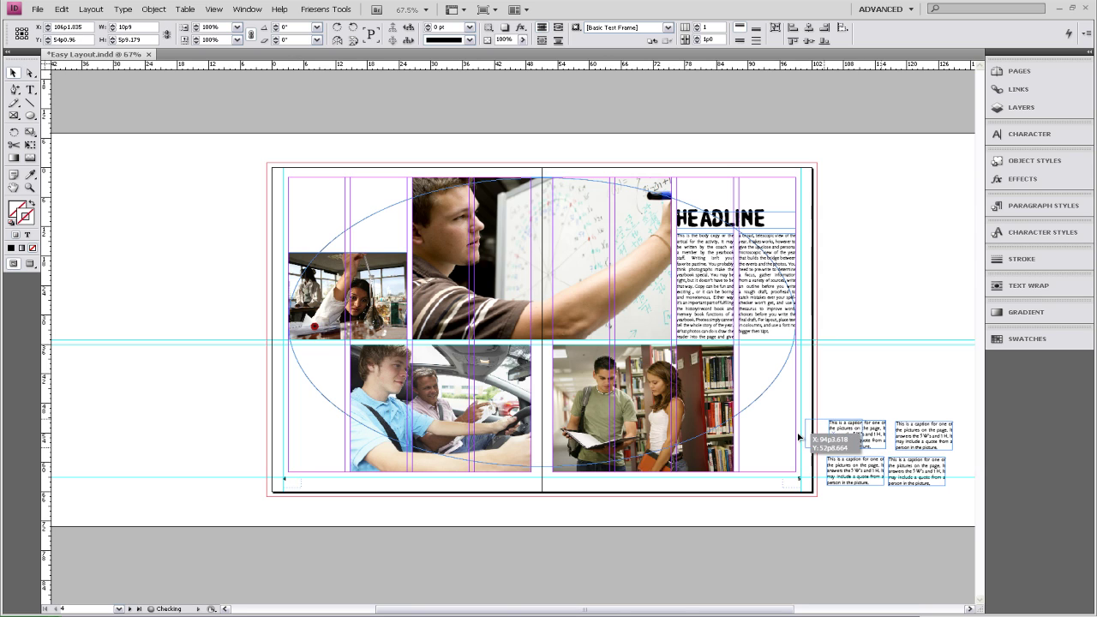
left_click_drag(799, 438, 318, 233)
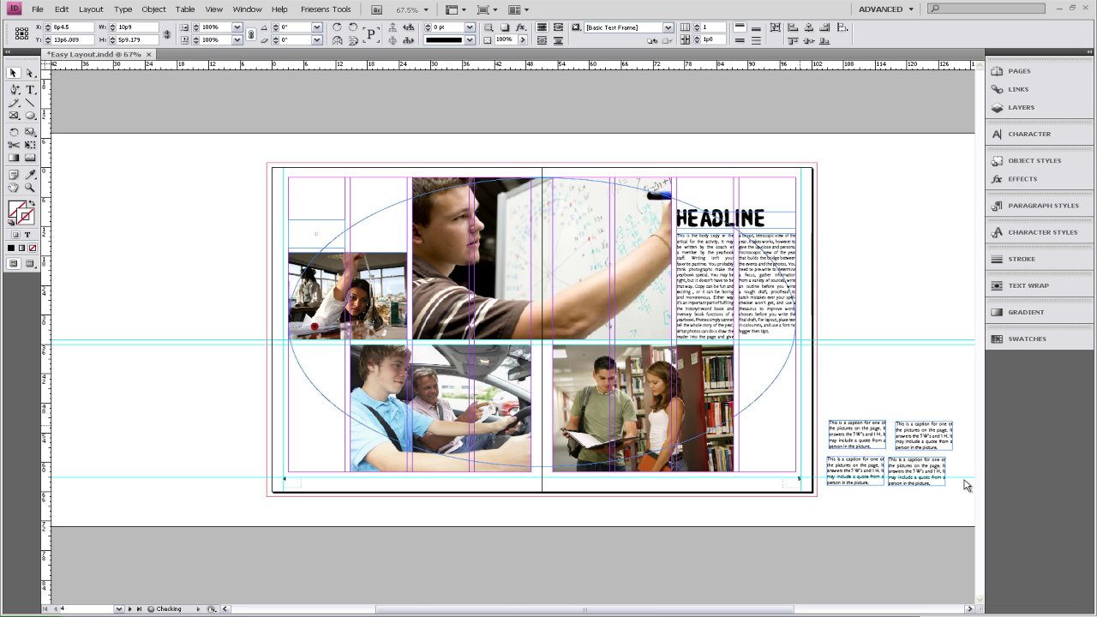
left_click_drag(861, 438, 307, 455)
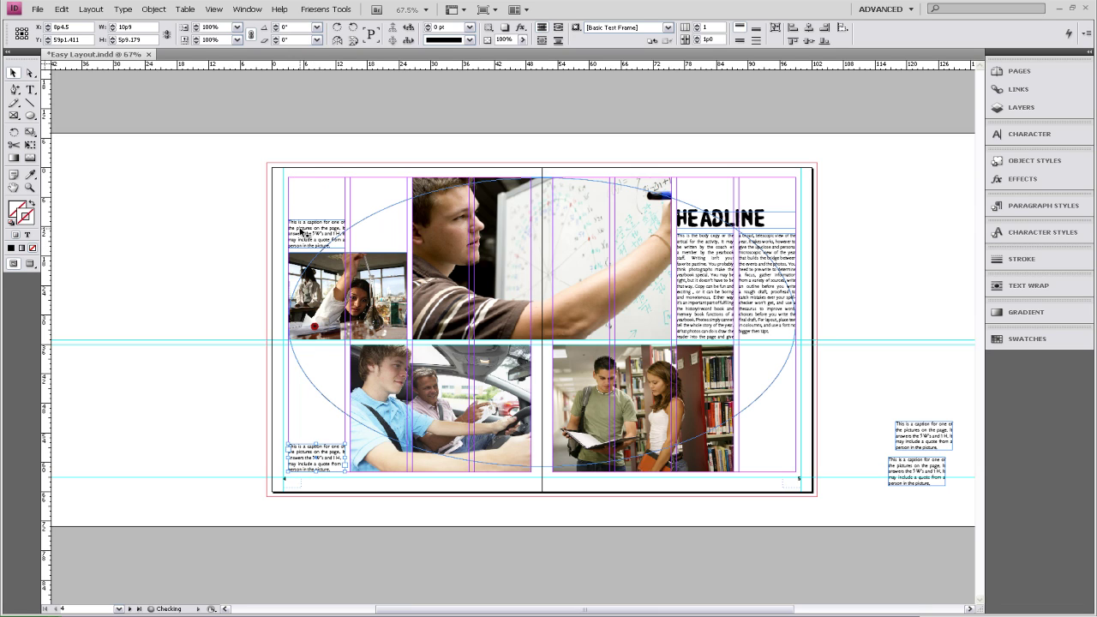
left_click_drag(301, 230, 360, 231)
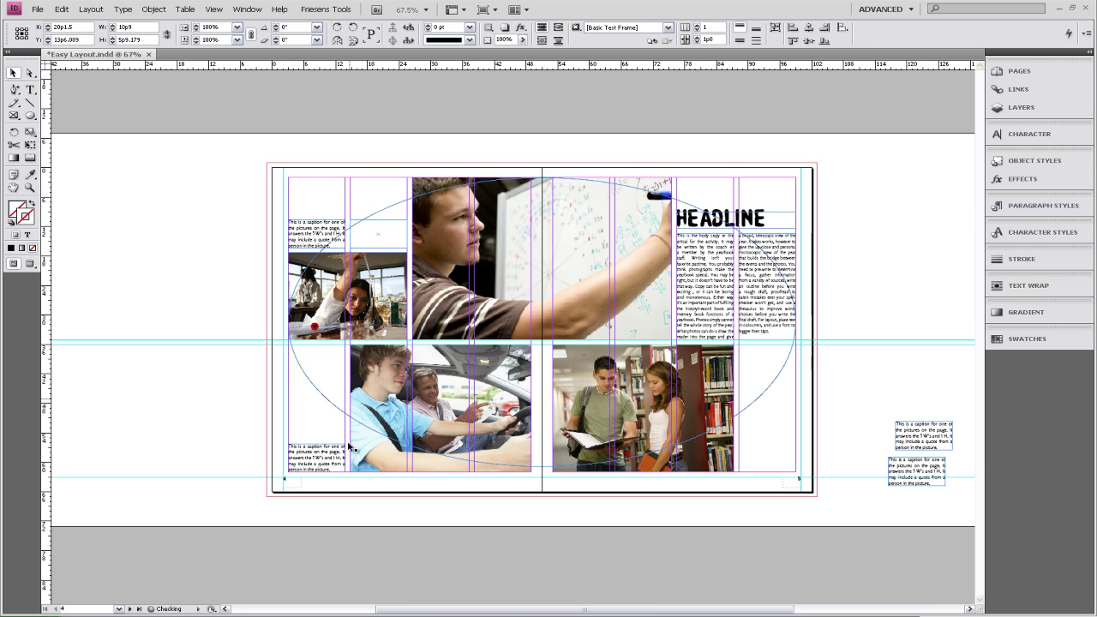
key("ctrl+z")
left_click_drag(331, 449, 331, 364)
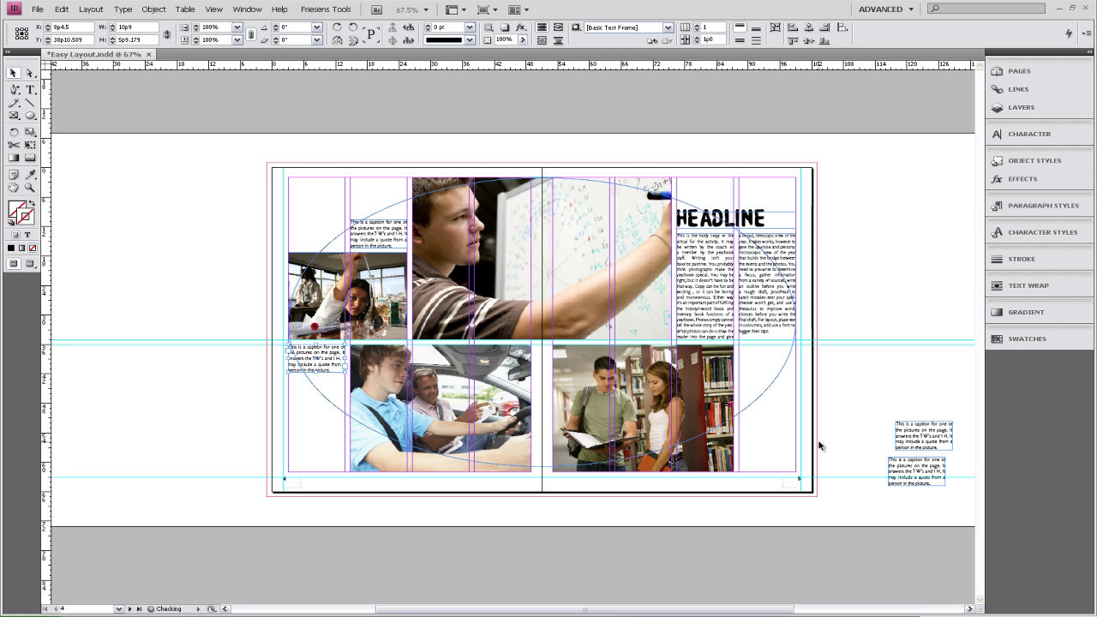
- Stack a third caption with the top caption and the last caption under the lower caption
left_click_drag(856, 445, 301, 392)
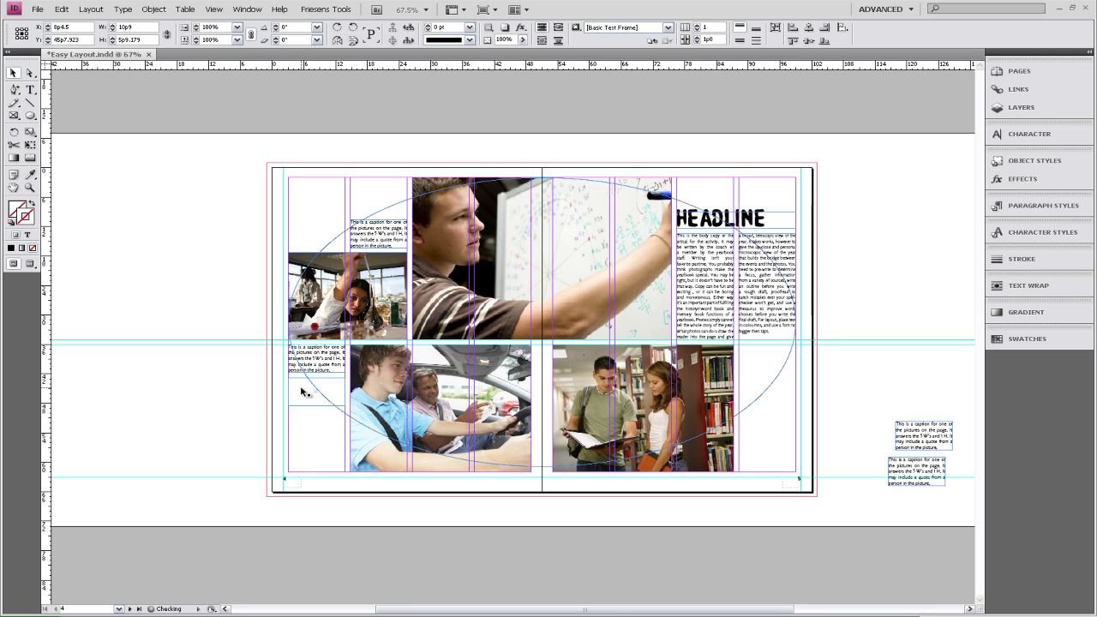
left_click_drag(908, 468, 370, 198)
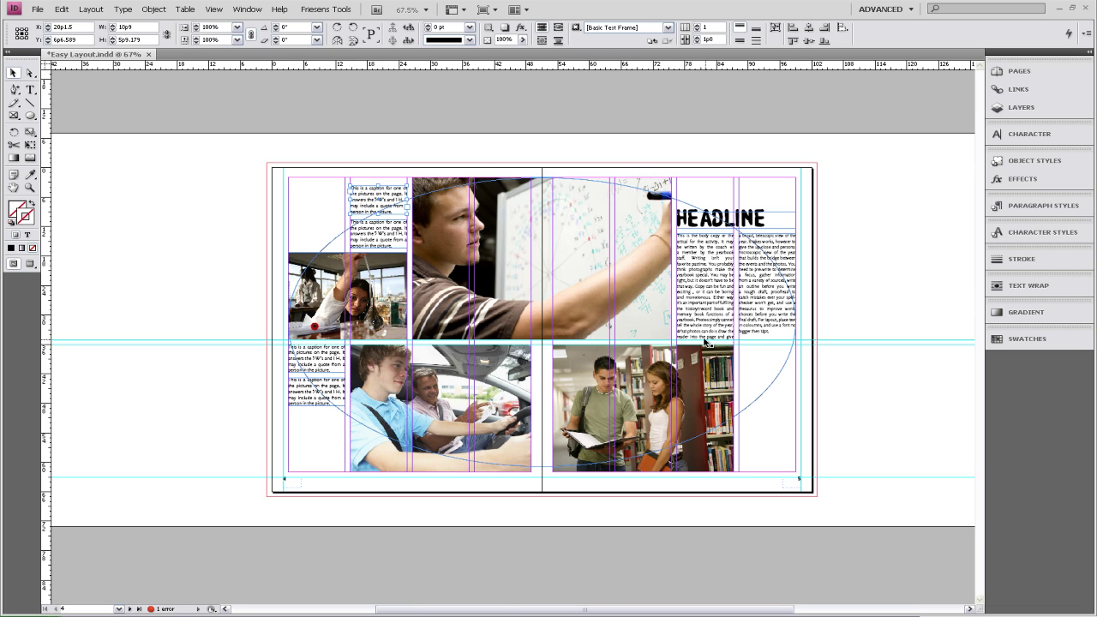
- Delete the large ellipse frame, leaving photos, headline, body copy and captions intact
left_click(335, 243)
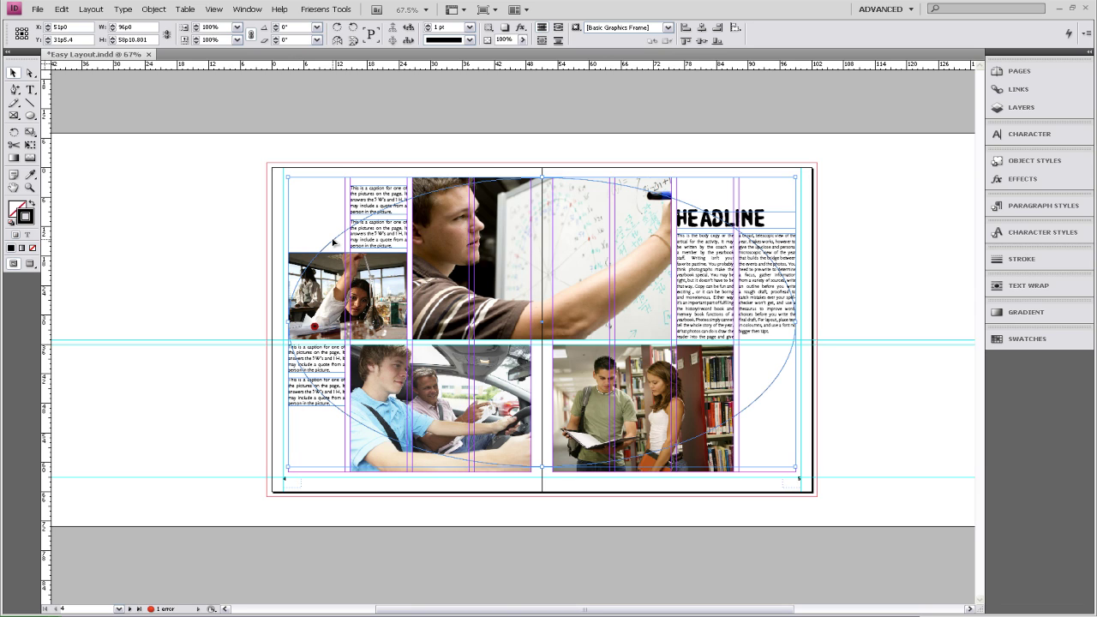
key("Delete")
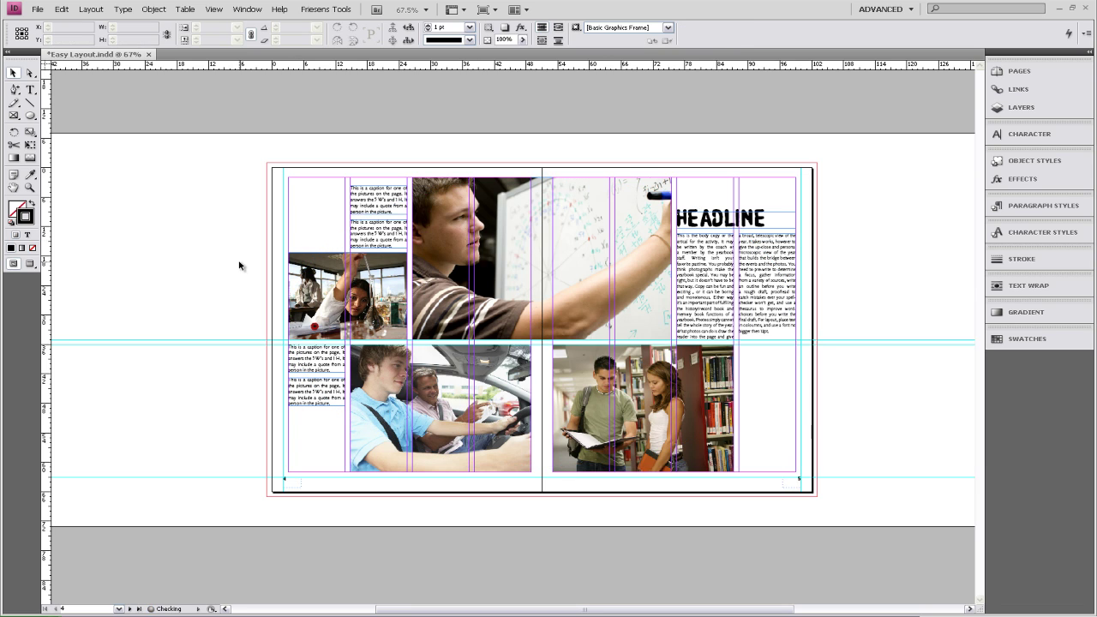
- Switch to Preview screen mode to view the spread without guides or frame edges
left_click(30, 264)
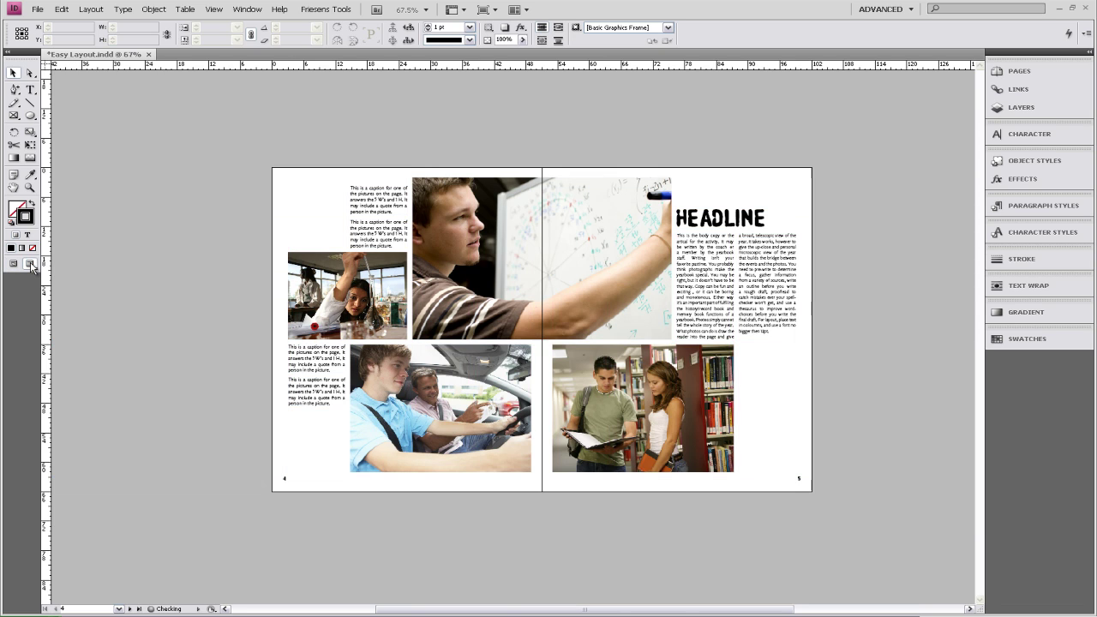